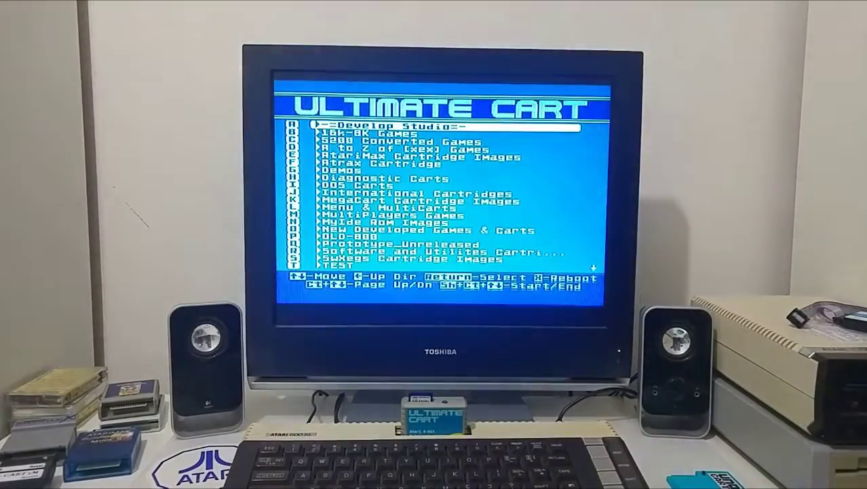
Enter the Ultimate Cart's 16k-8K Games folder and launch a cartridge ROM from it.
key("Down")
key("Return")
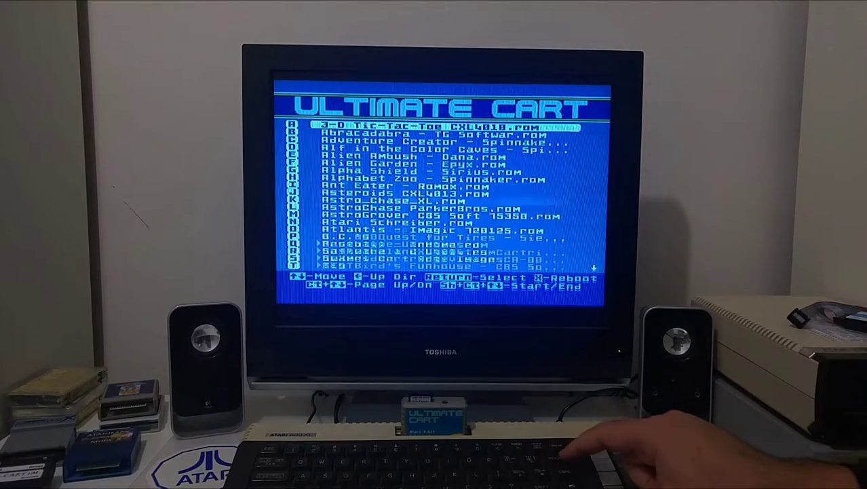
key("Return")
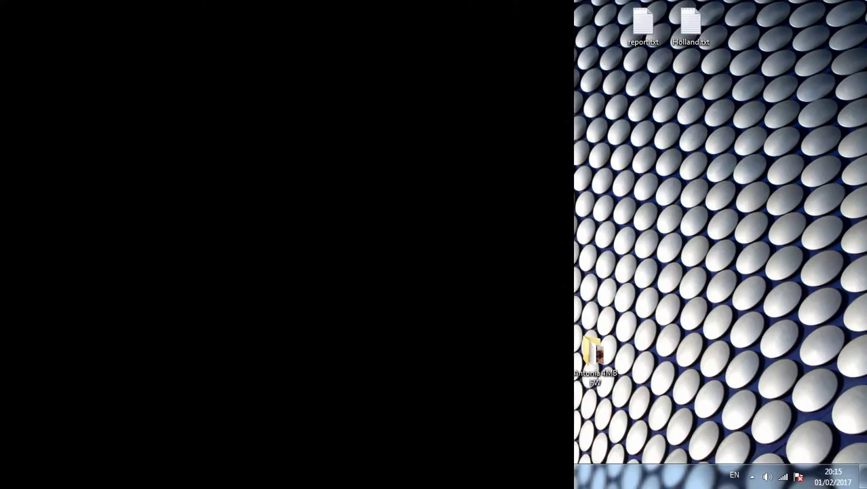
Open Internet Explorer and go to dl.altera.com.
left_click(135, 476)
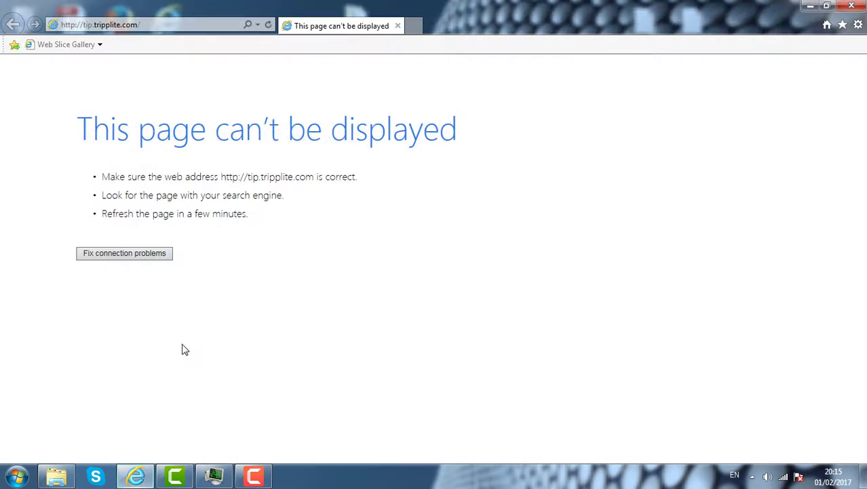
left_click(155, 29)
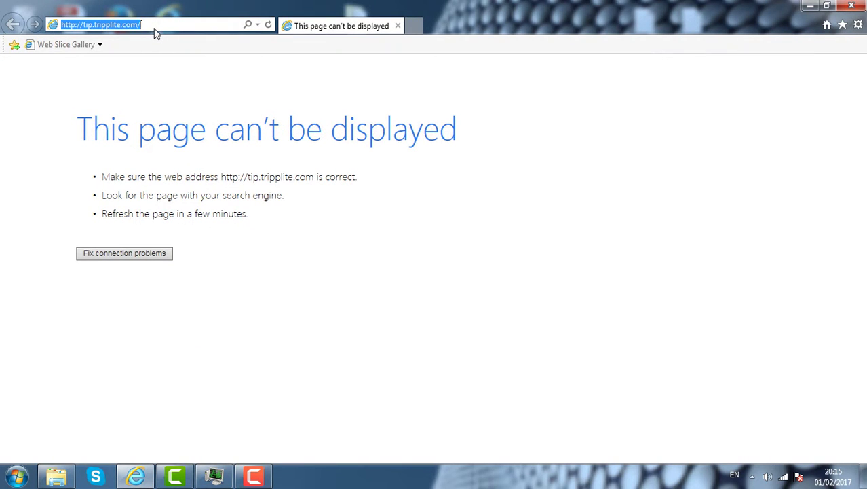
type("dl")
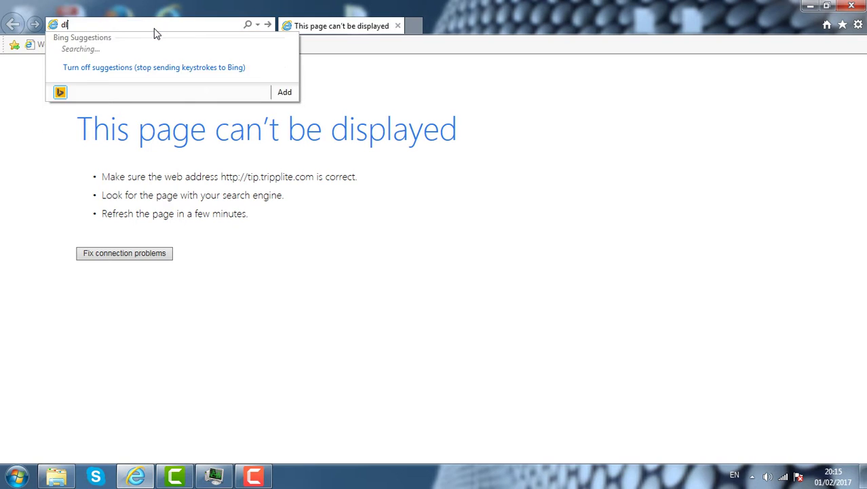
type(".altera.com")
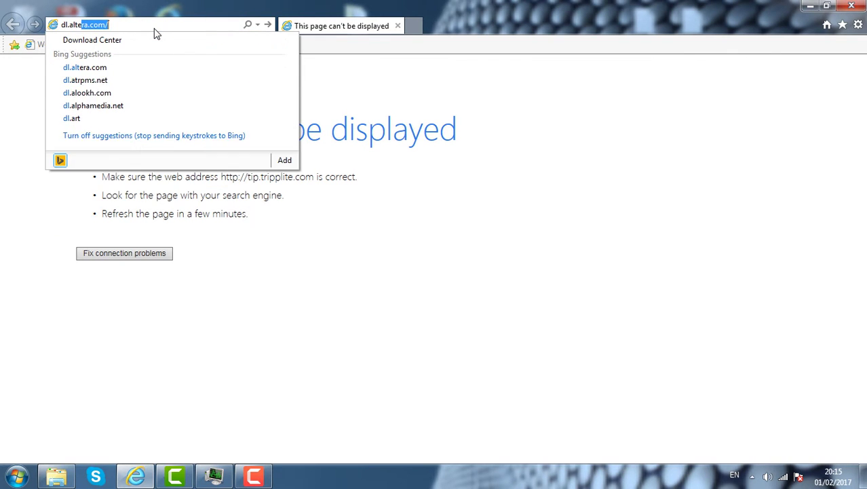
key("Return")
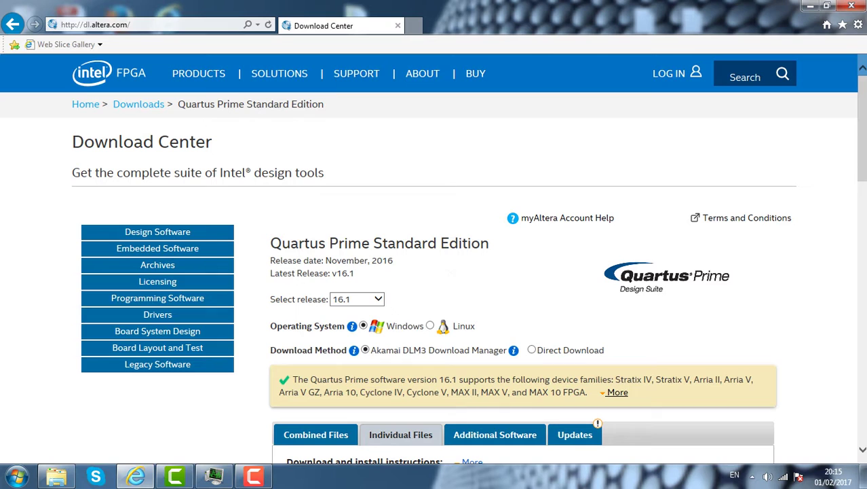
Tick Quartus Prime Programmer and Tools in the Additional Software list.
scroll(434, 271, "down", 3)
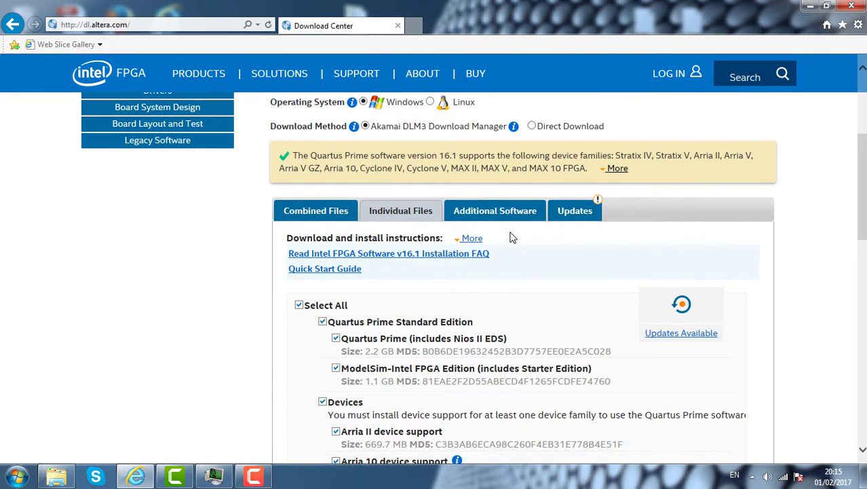
left_click(482, 218)
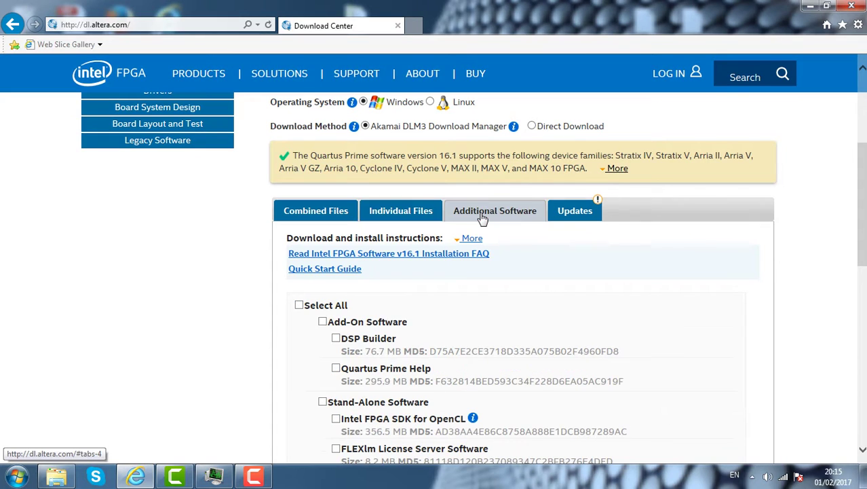
left_click_drag(860, 234, 861, 313)
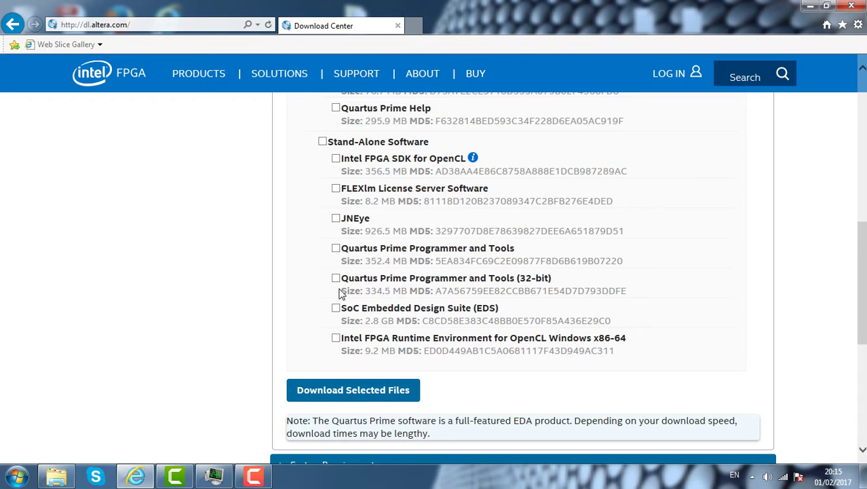
left_click(335, 249)
Download the selected QuartusProgrammerSetup-16.1.0.196-windows.exe and save it to the Desktop.
left_click(348, 395)
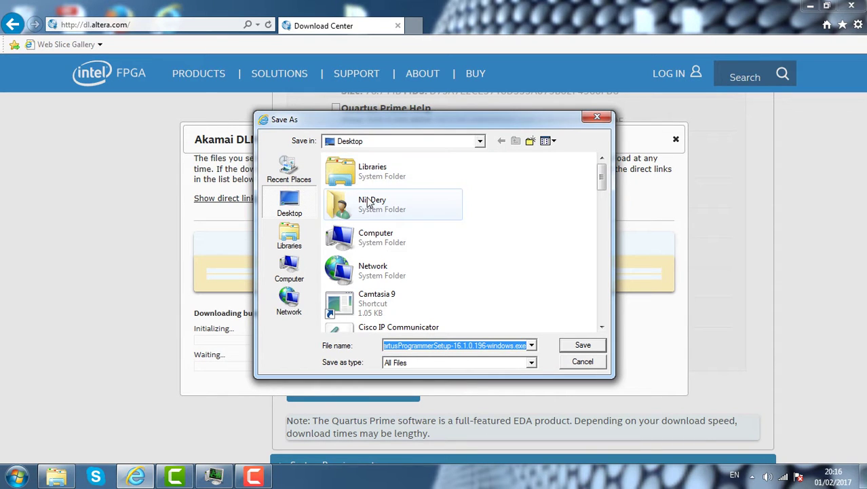
left_click(582, 345)
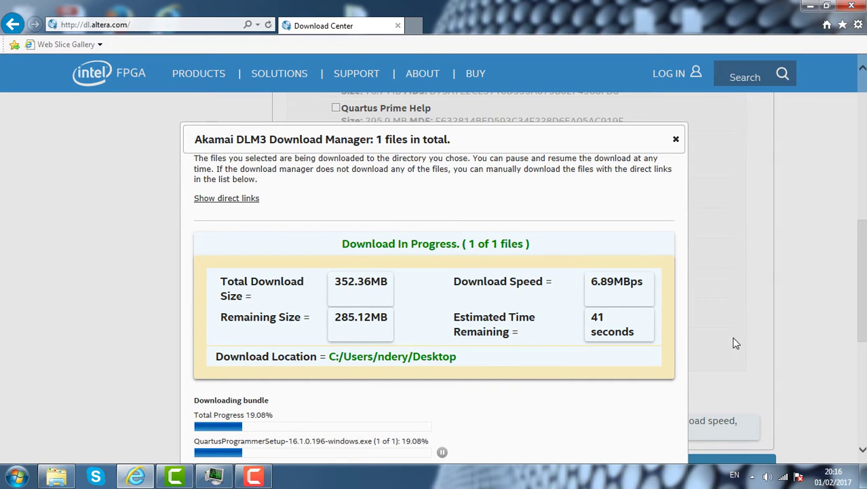
scroll(864, 295, "down", 1)
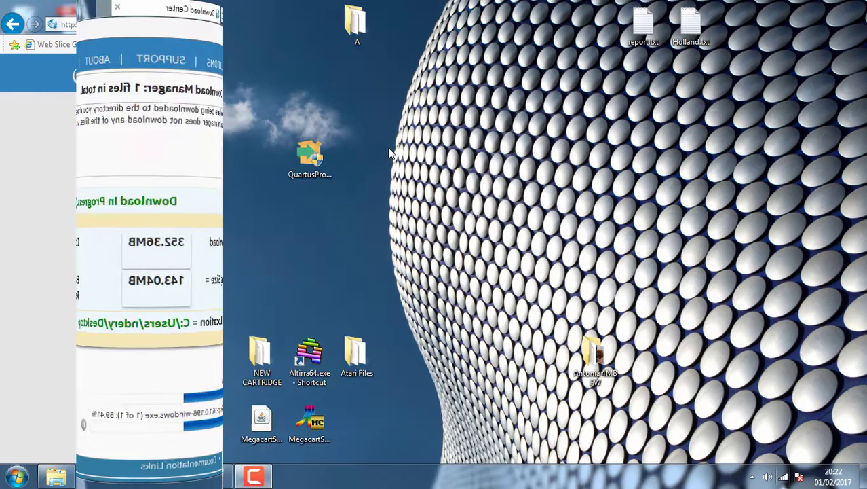
Run the QuartusProgrammerSetup installer from the desktop, approving the User Account Control prompt.
left_click(309, 159)
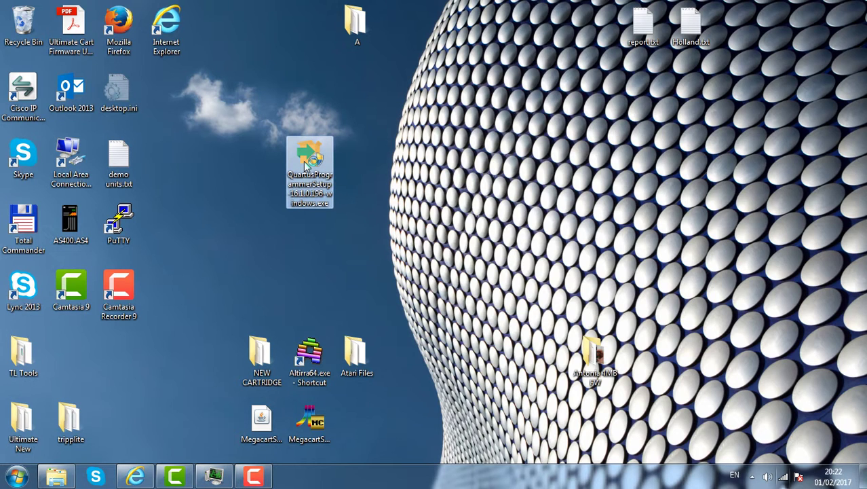
double_click(306, 163)
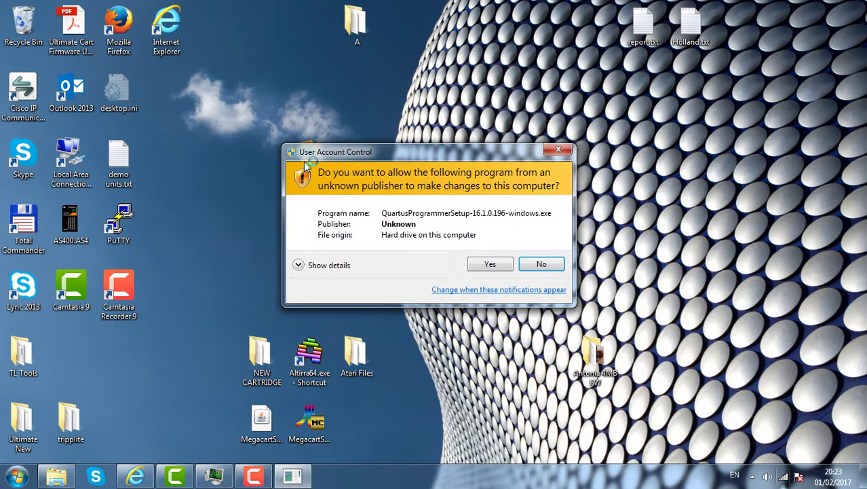
left_click(493, 269)
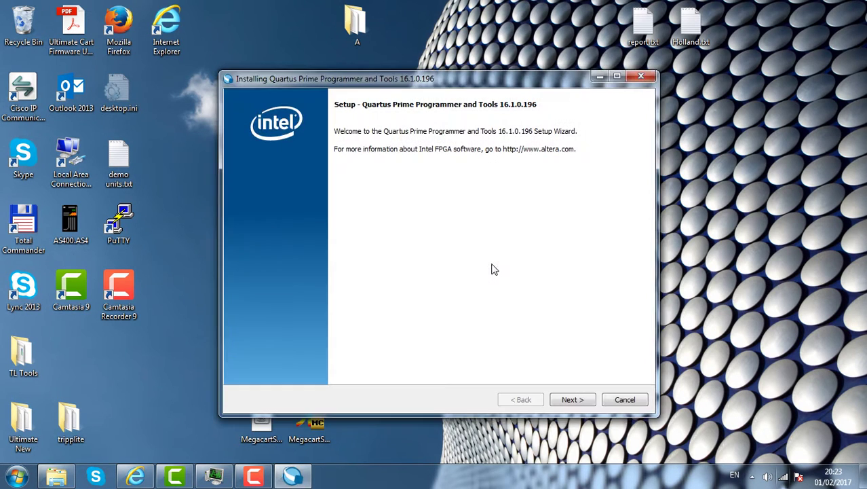
Accept the licence, keep C:\intelFPGA\16.1, confirm updating the existing install, and install.
left_click(571, 401)
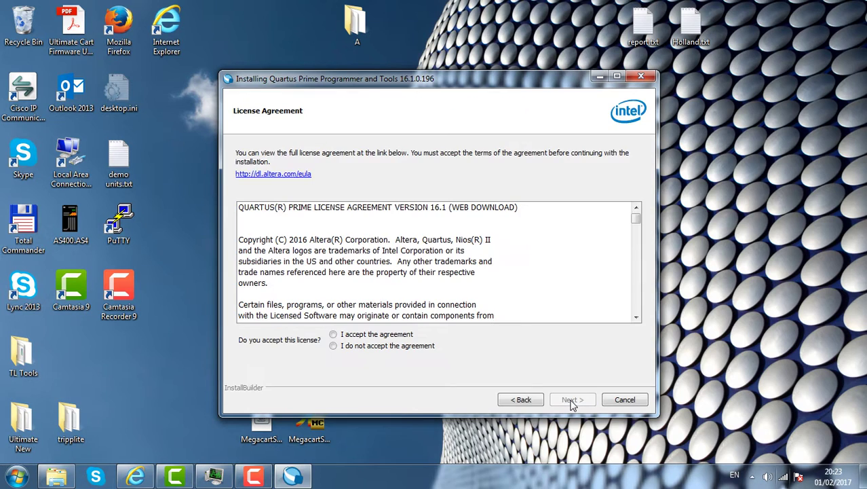
left_click(394, 335)
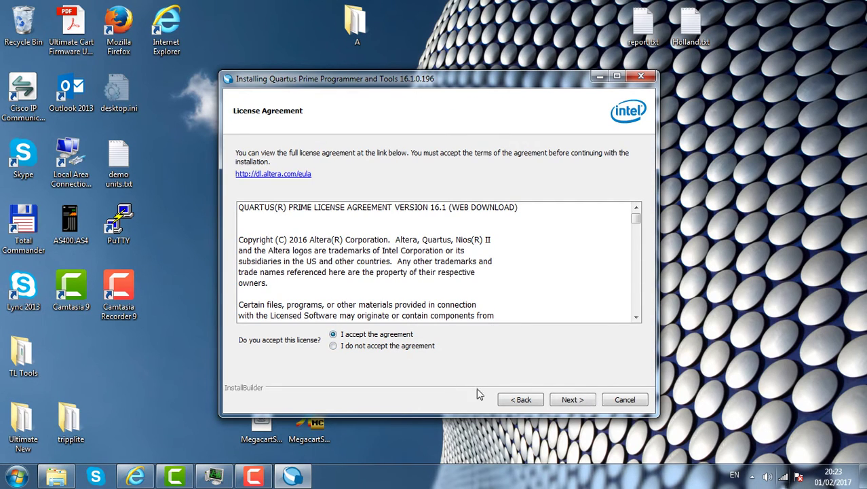
left_click(571, 401)
left_click(572, 400)
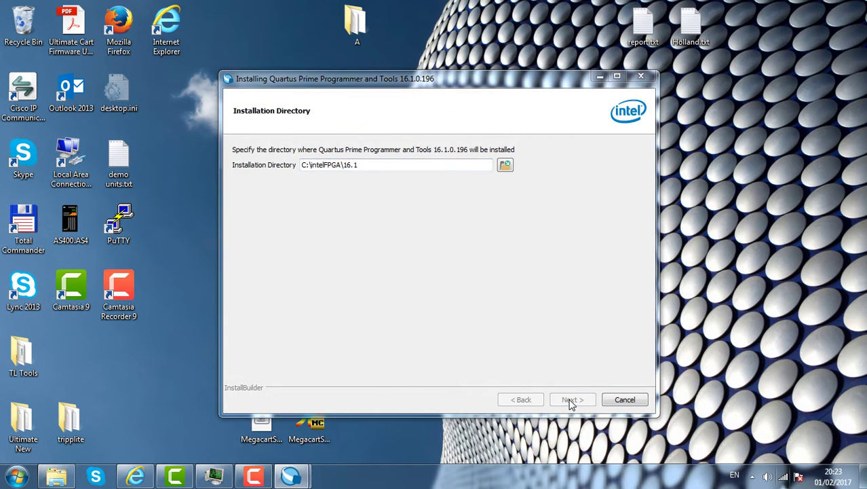
left_click(405, 243)
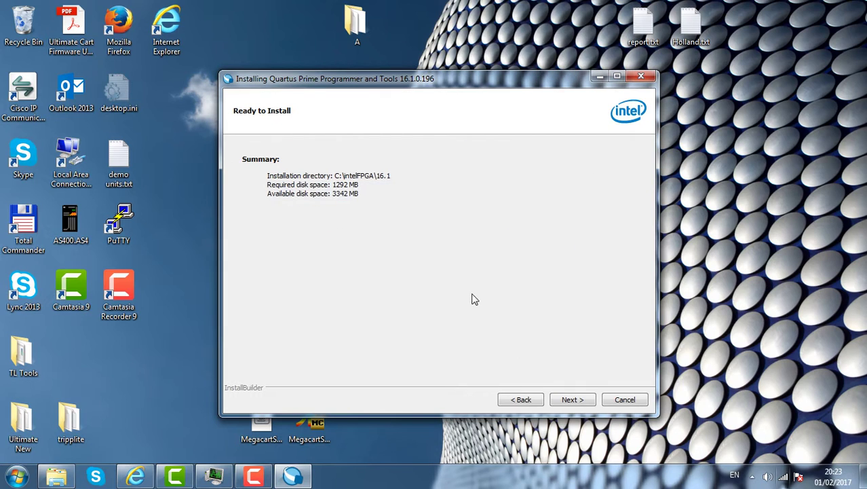
left_click(572, 400)
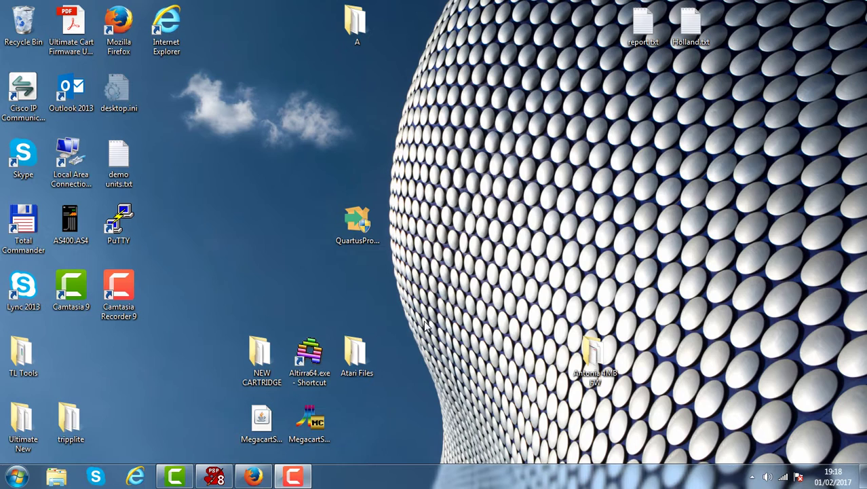
Launch Quartus Prime 16.1 Programmer from the Start menu.
left_click(19, 479)
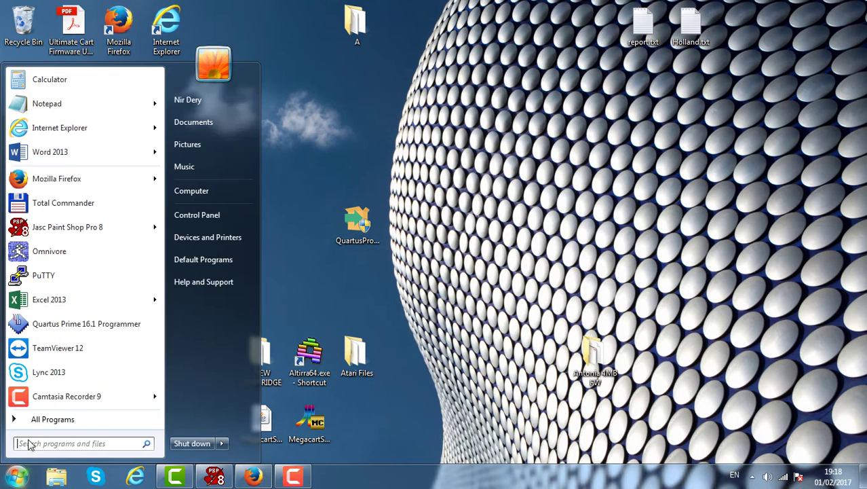
left_click(59, 326)
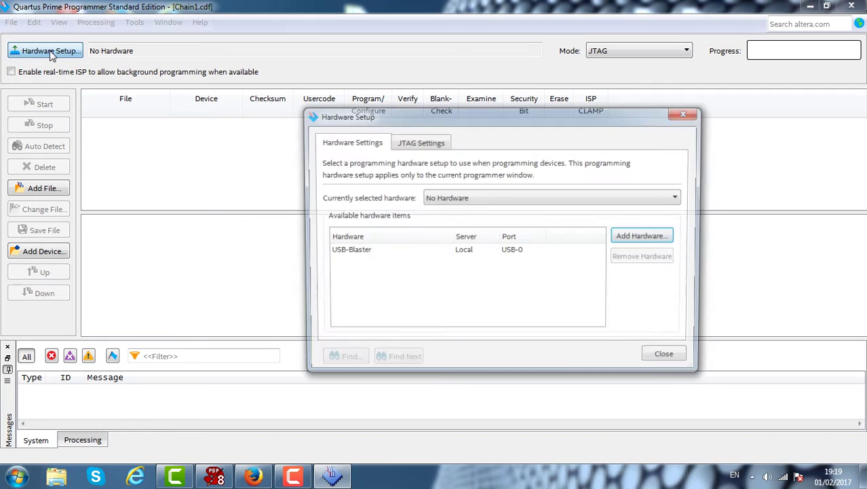
Set USB-Blaster [USB-0] as the programming hardware and close Hardware Setup.
left_click(364, 258)
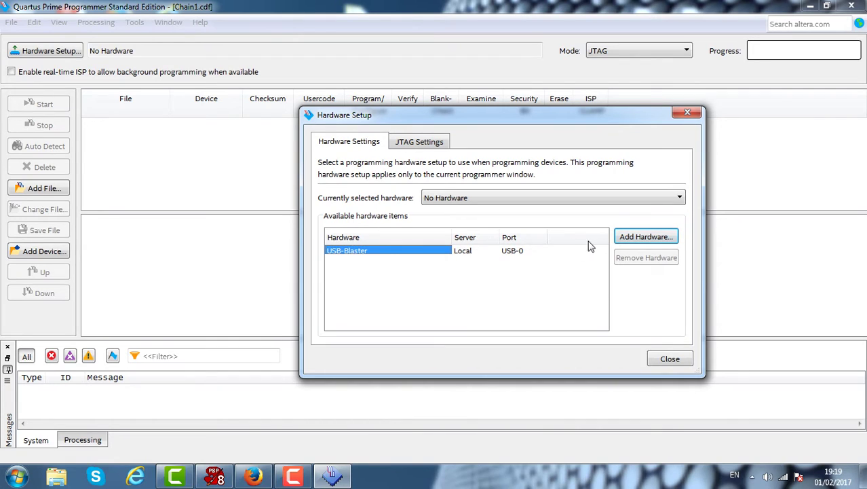
left_click(484, 201)
left_click(479, 222)
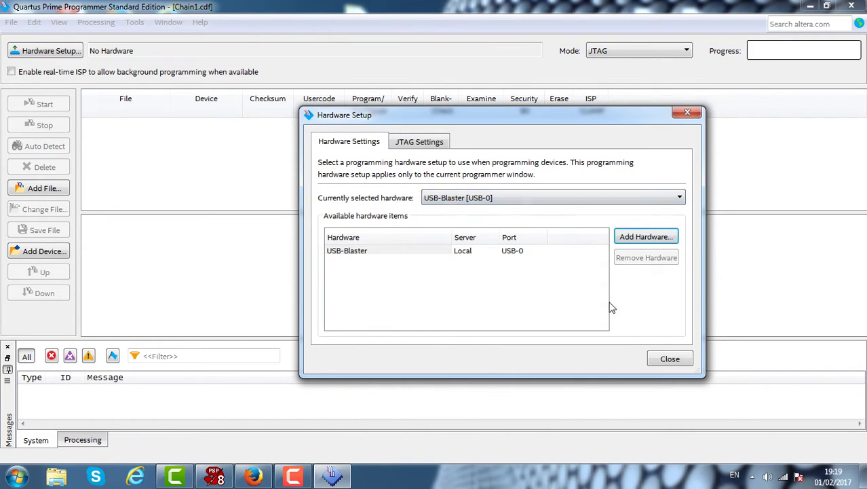
left_click(671, 359)
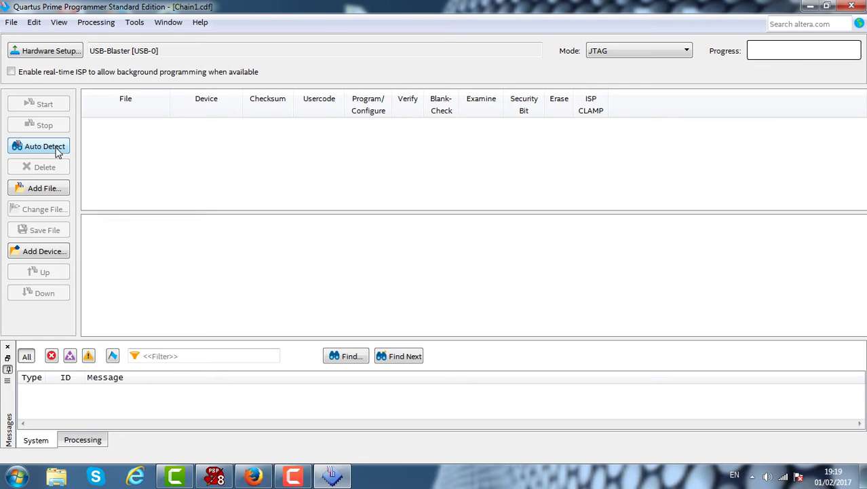
Auto-detect the JTAG chain, delete the detected EPM7128S, and bring up Add File.
left_click(58, 151)
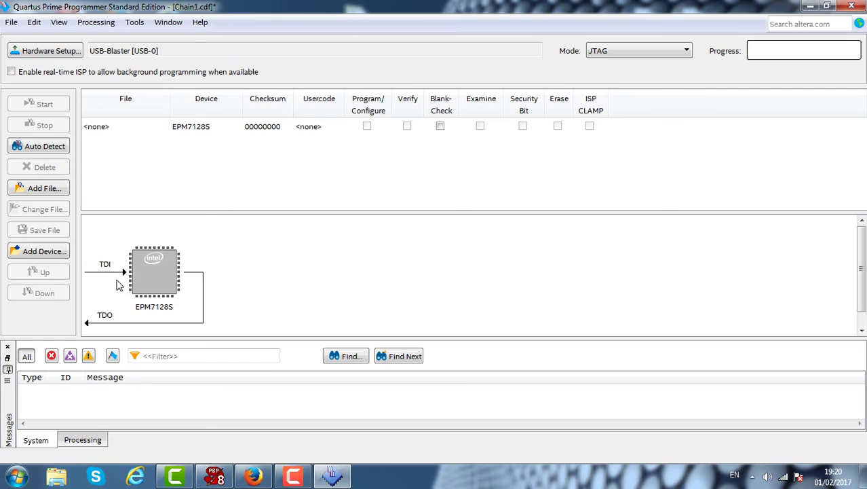
left_click(151, 293)
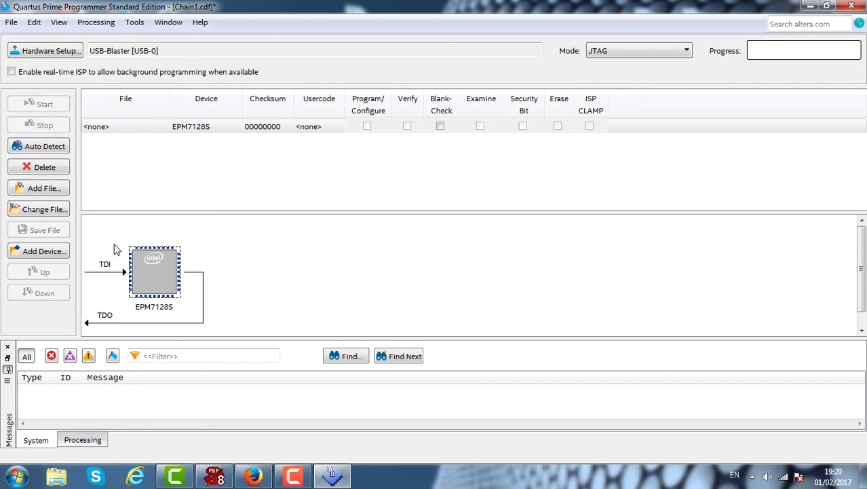
left_click(61, 171)
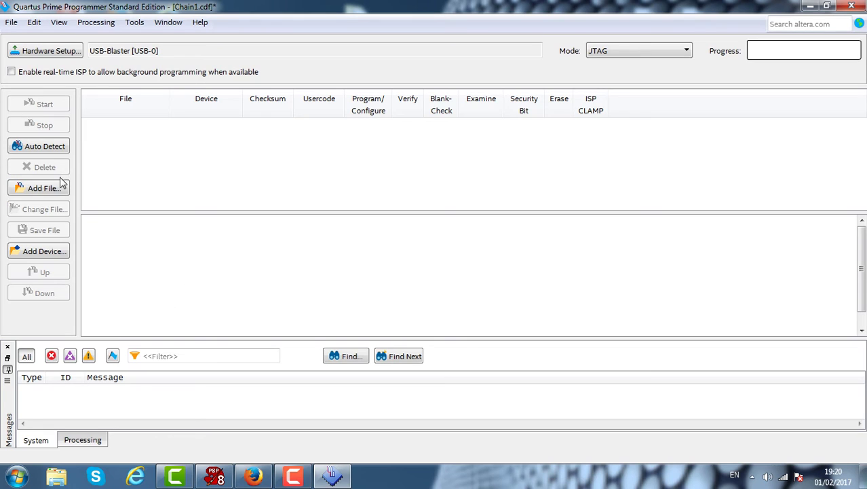
left_click(58, 191)
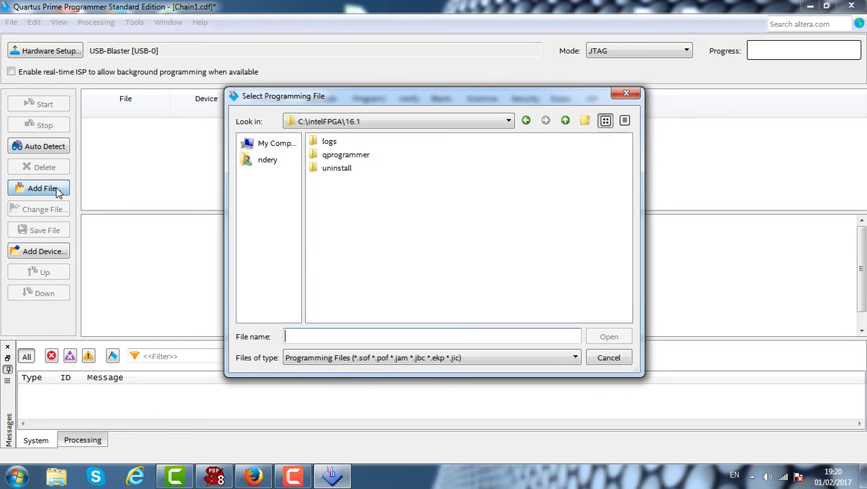
Add Ant800XL.pof from Desktop > Antonia 4MB FW to the programming chain.
left_click(271, 146)
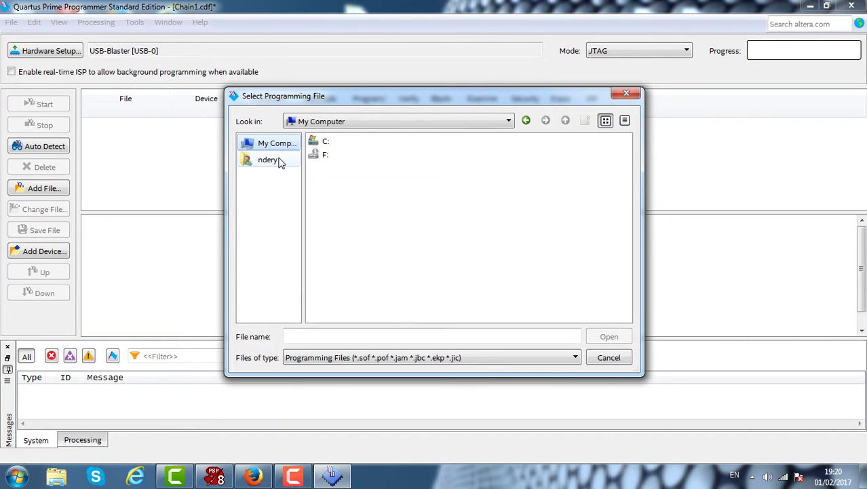
left_click(276, 162)
left_click(335, 289)
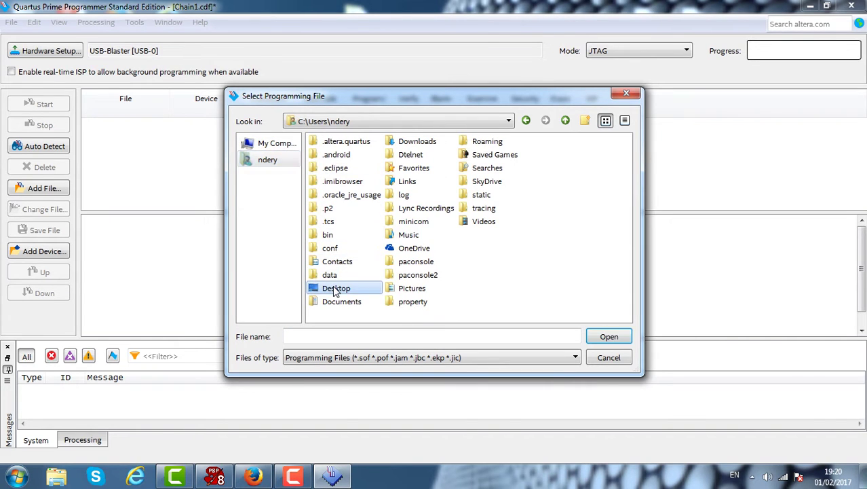
double_click(335, 289)
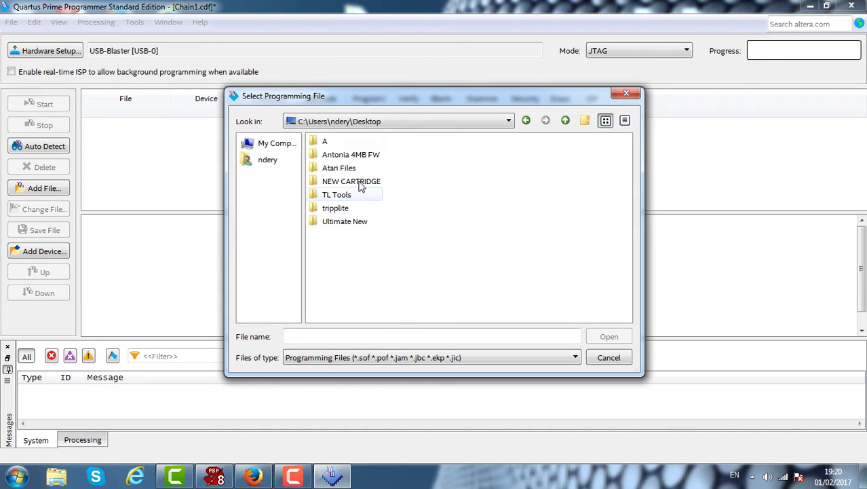
double_click(360, 154)
left_click(362, 156)
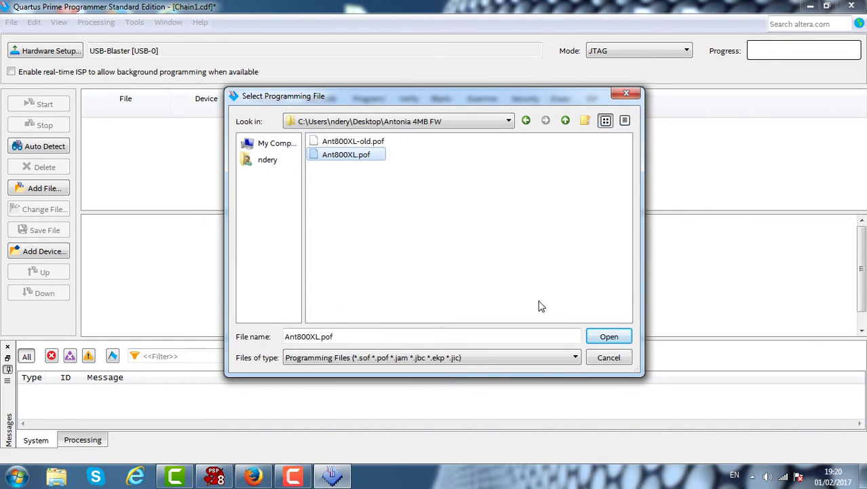
left_click(610, 337)
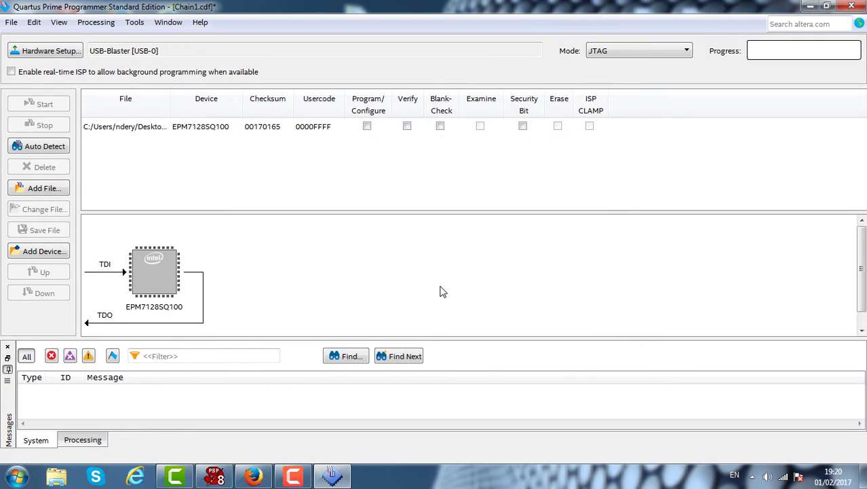
Run Program/Configure with Verify on Ant800XL.pof, which ends in 'Operation failed'.
left_click(367, 126)
left_click(407, 126)
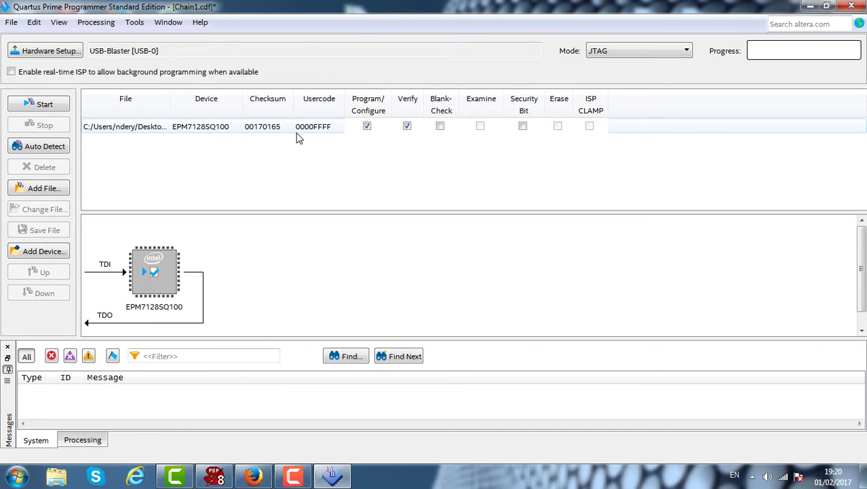
left_click(53, 106)
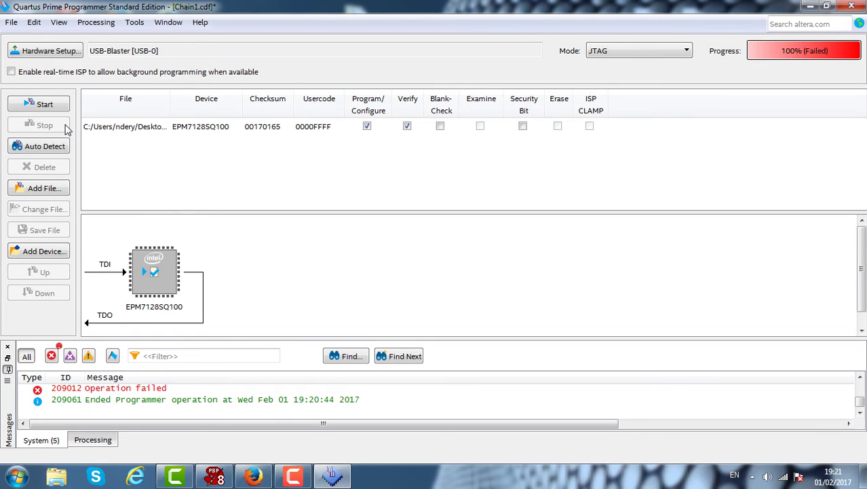
Retry programming Ant800XL.pof onto the device until it reports 100% (Successful).
left_click(45, 105)
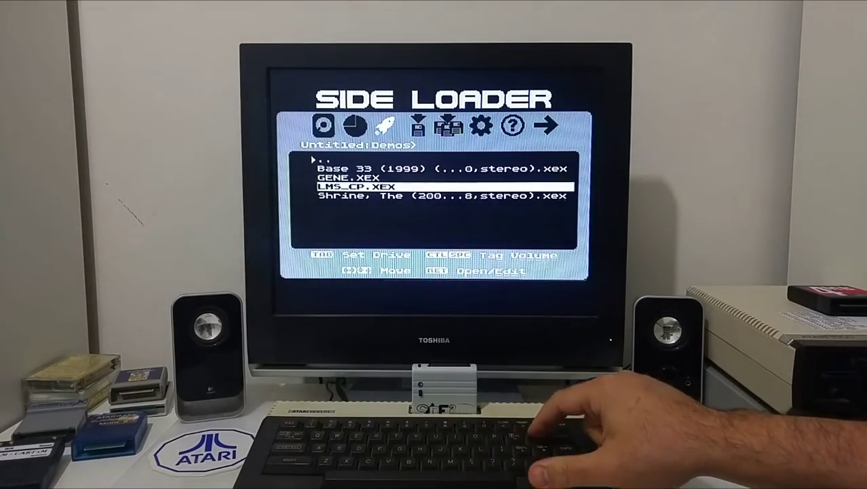
Launch the LMS_CP.XEX demo from the SIDE Loader's Demos folder.
key("Return")
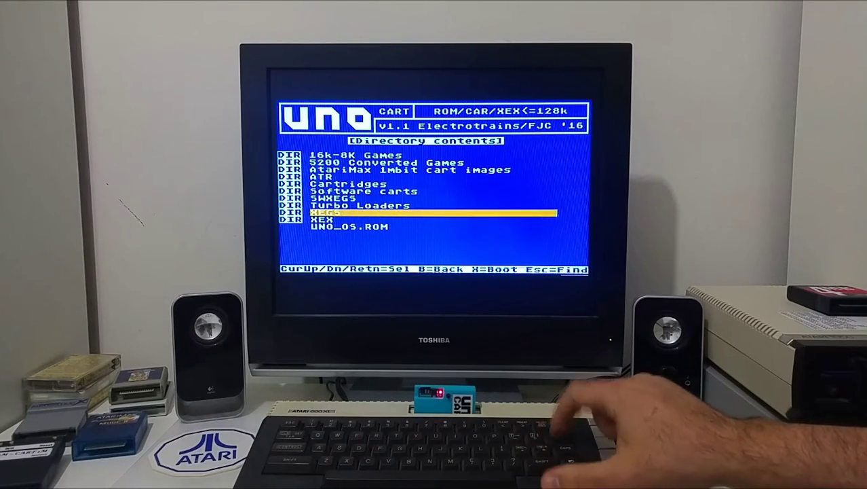
Launch Karateka from the UNO Cart's XEGS folder.
key("Return")
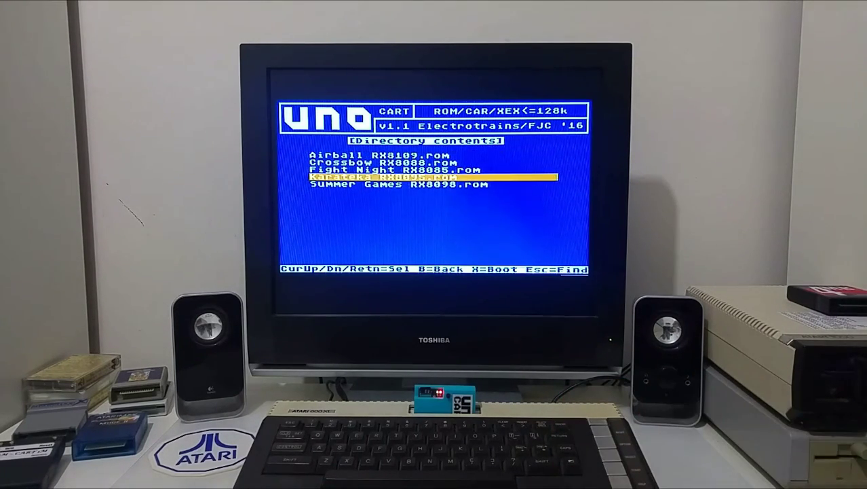
key("Return")
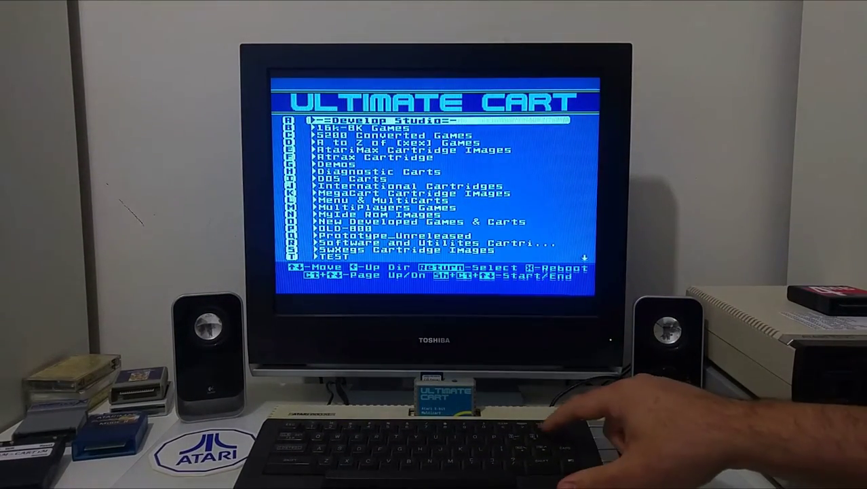
Start 3-D Tic-Tac-Toe from the Ultimate Cart's 16k-8K Games folder and begin a game.
key("Return")
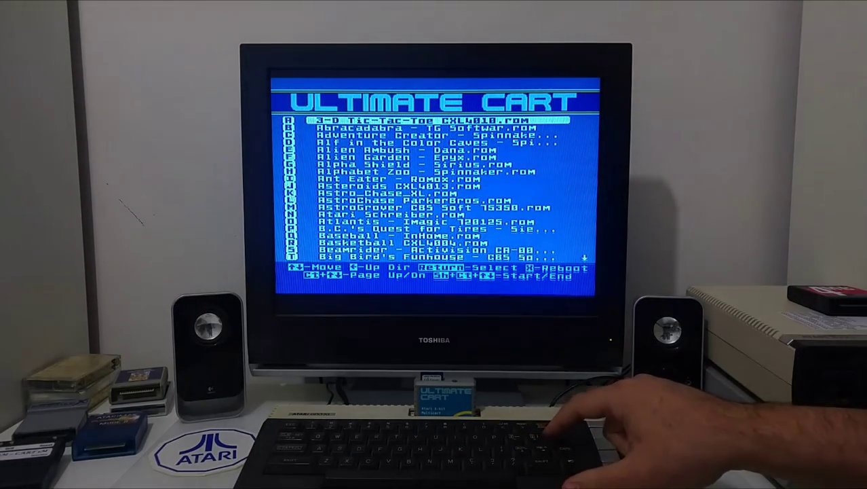
key("Return")
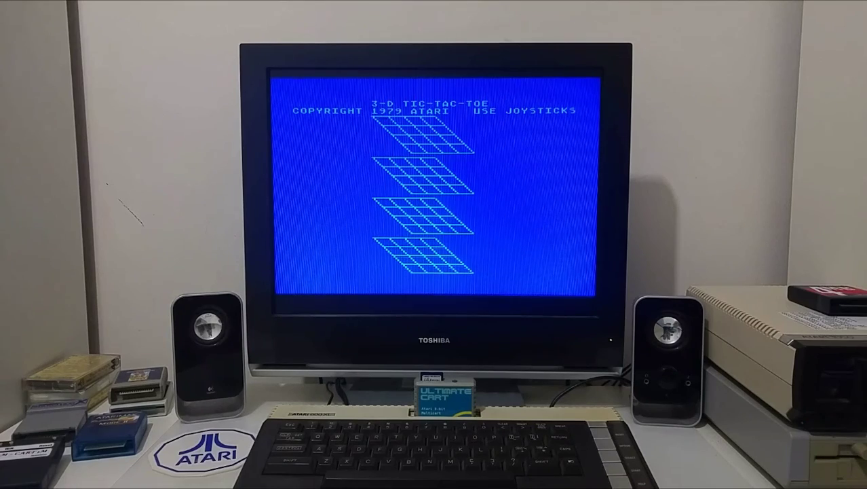
key("F4")
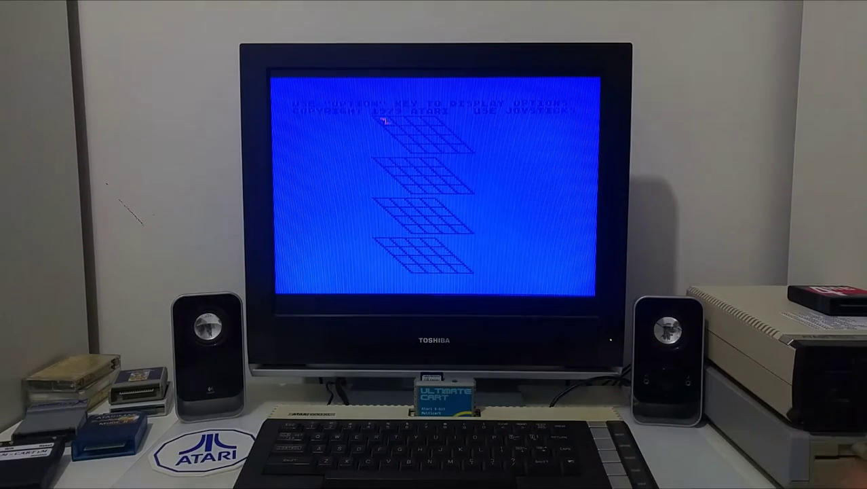